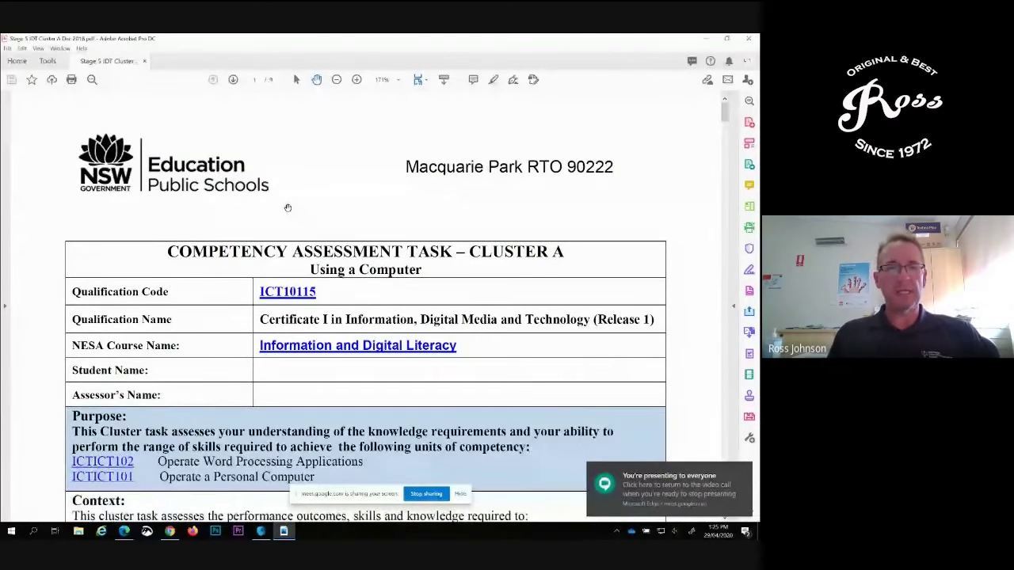
Step: Scroll up to the first page of the Cluster A competency assessment PDF
scroll(285, 206, "up", 1)
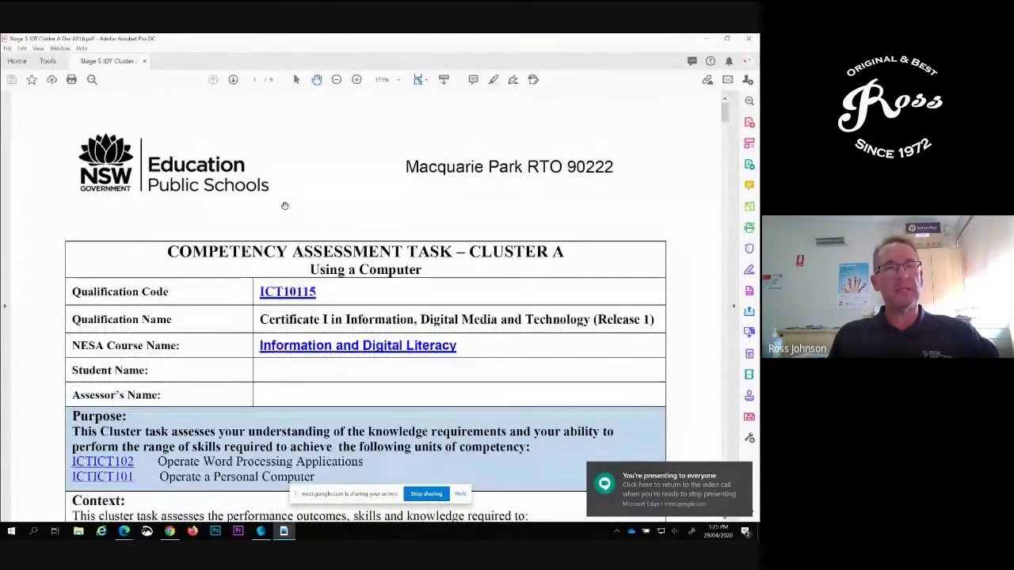
Step: Return to the Stage 5 IDT Cluster form and browse the File menu without choosing anything
left_click(15, 63)
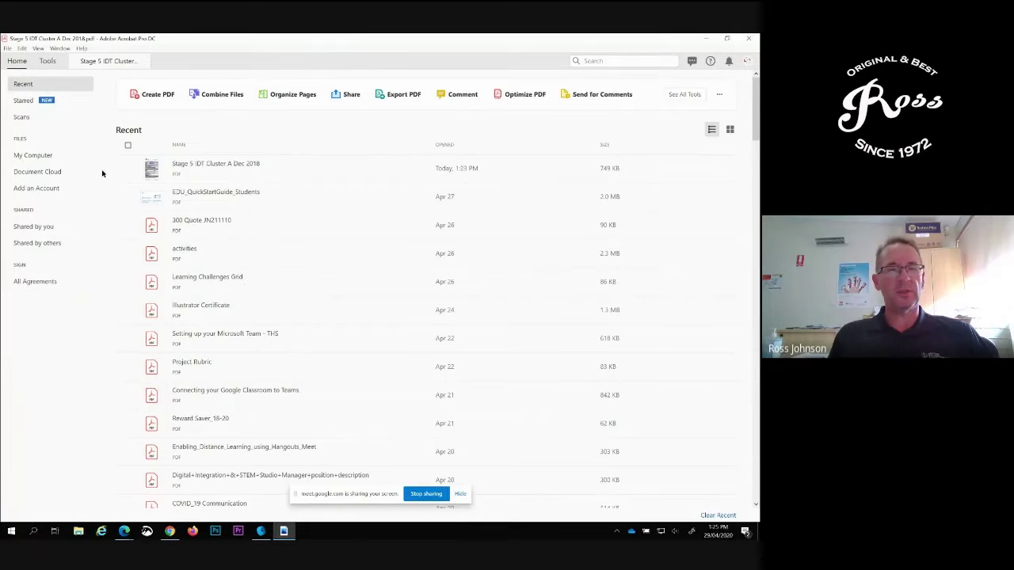
left_click(107, 62)
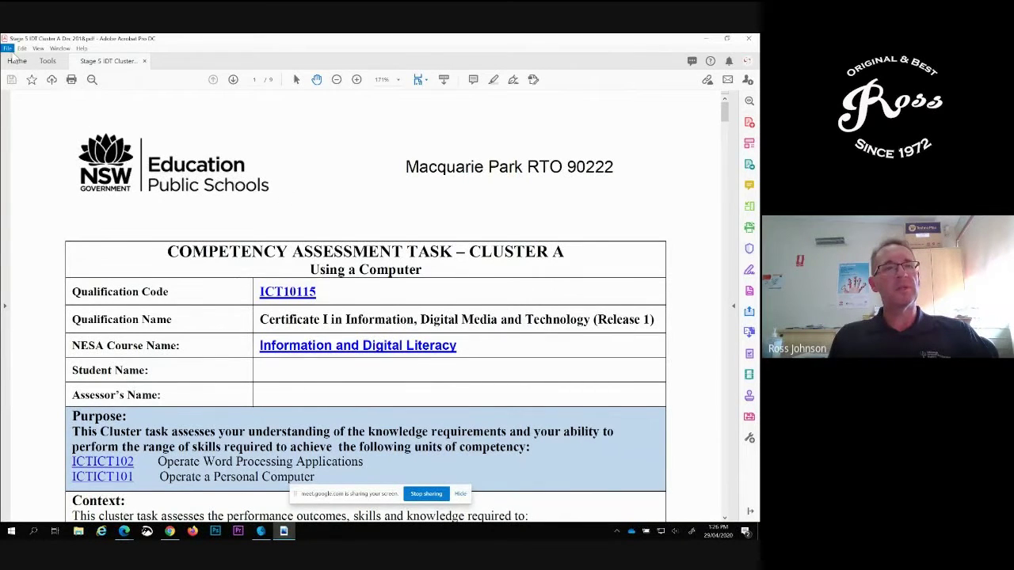
left_click(10, 49)
left_click(22, 49)
left_click(7, 49)
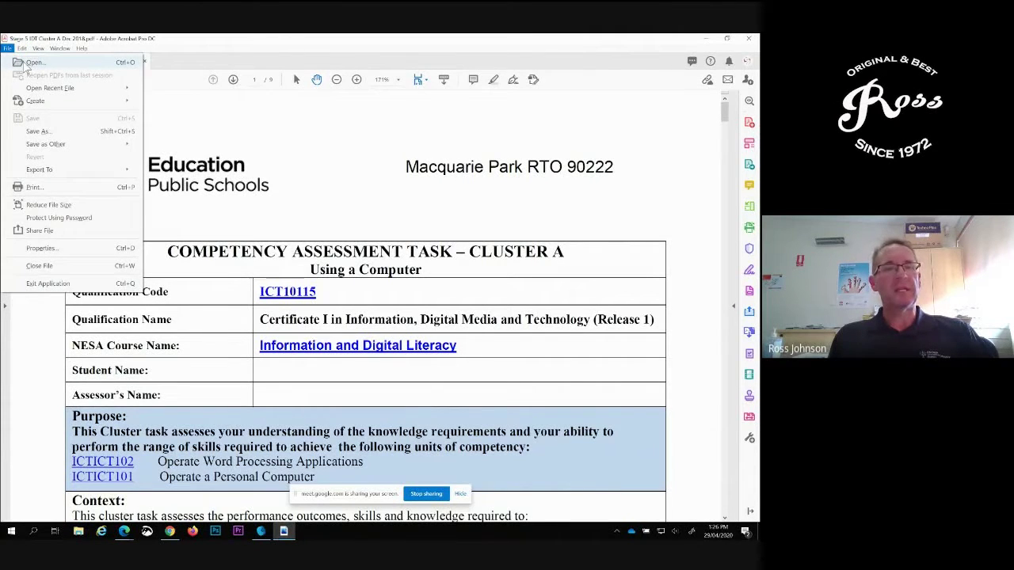
left_click(297, 197)
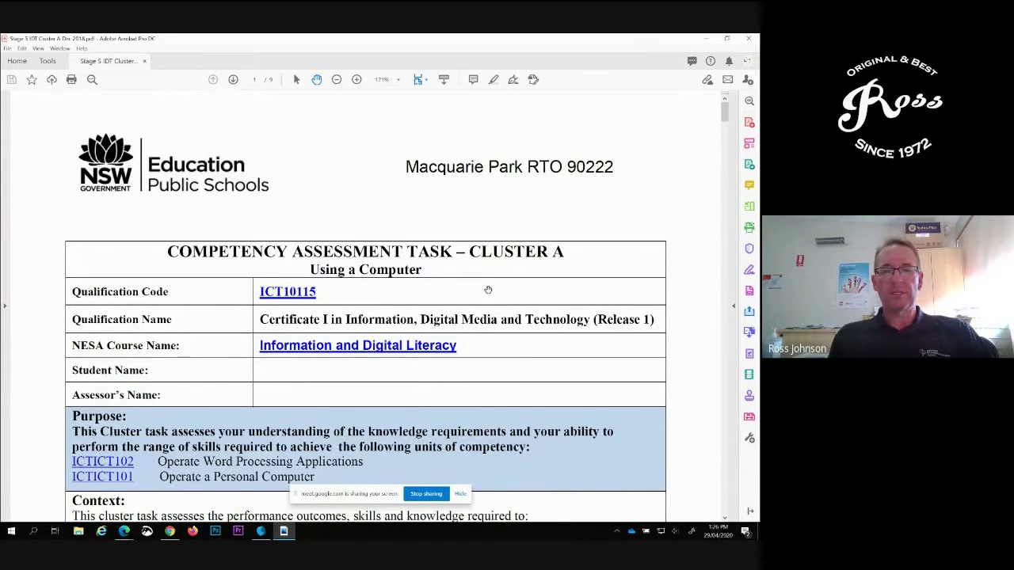
Step: Scroll to page 2's Student signature and Date section and expand the full Tools pane
scroll(488, 290, "down", 1)
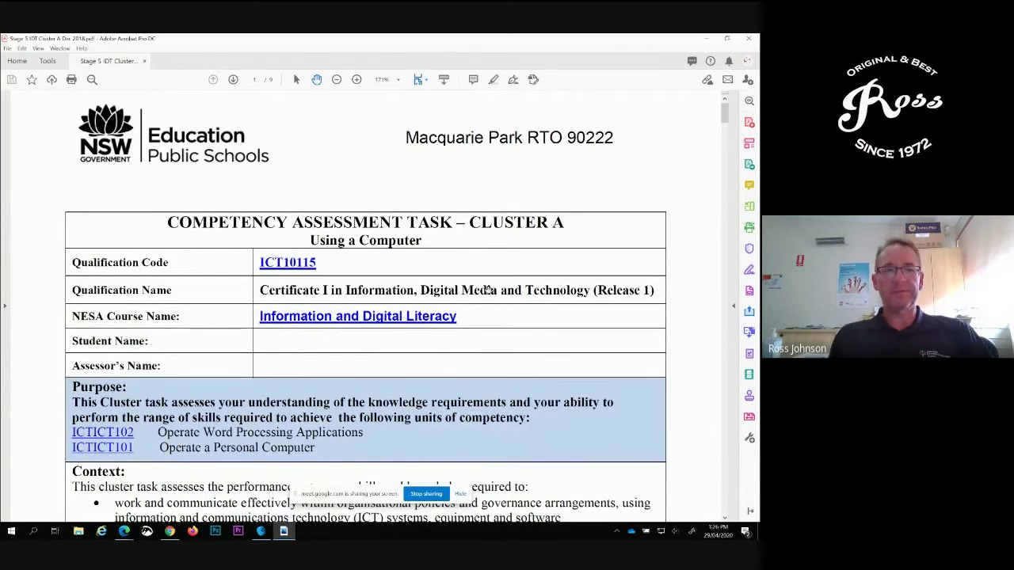
scroll(488, 290, "down", 10)
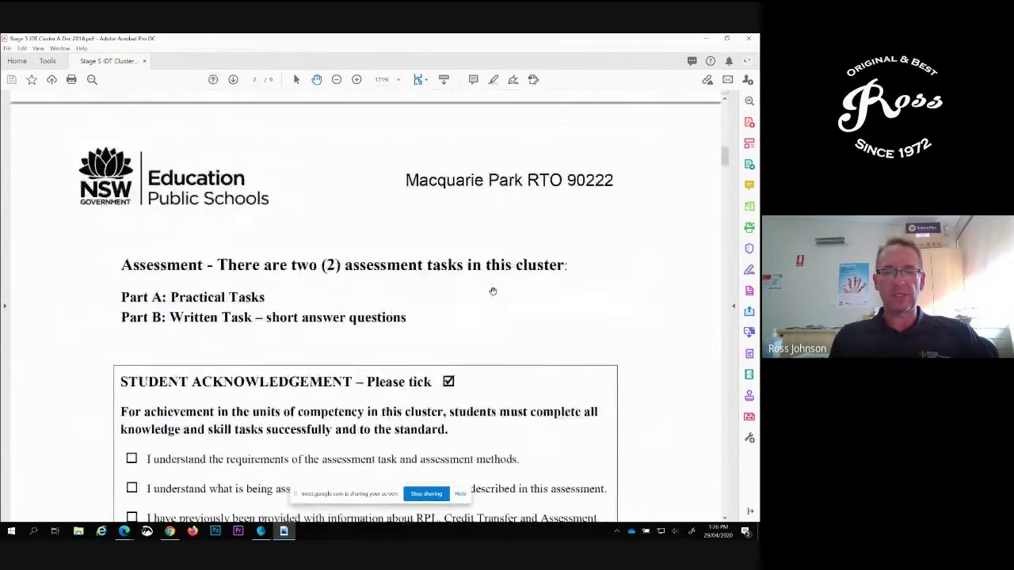
scroll(493, 292, "down", 12)
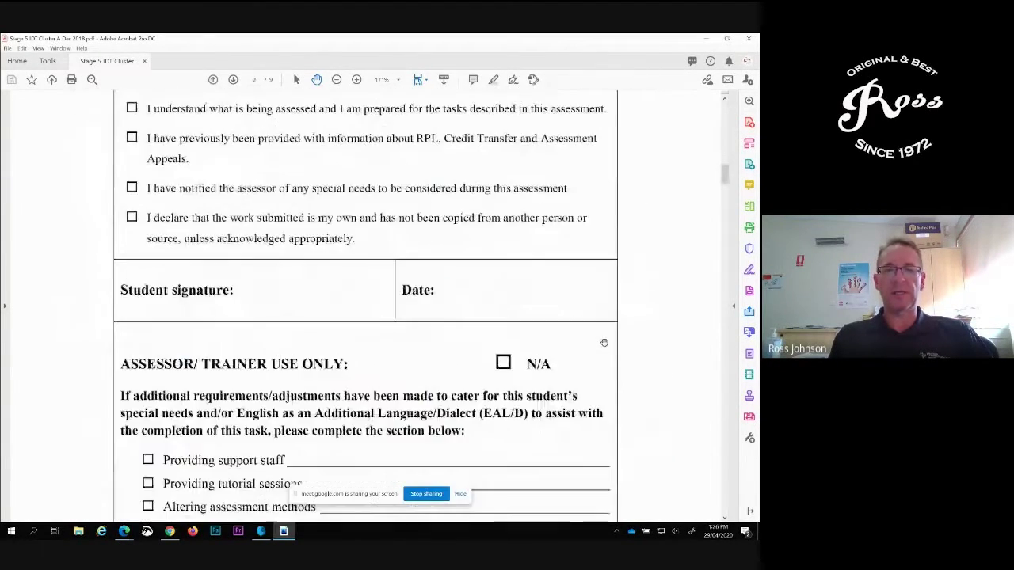
scroll(604, 342, "down", 3)
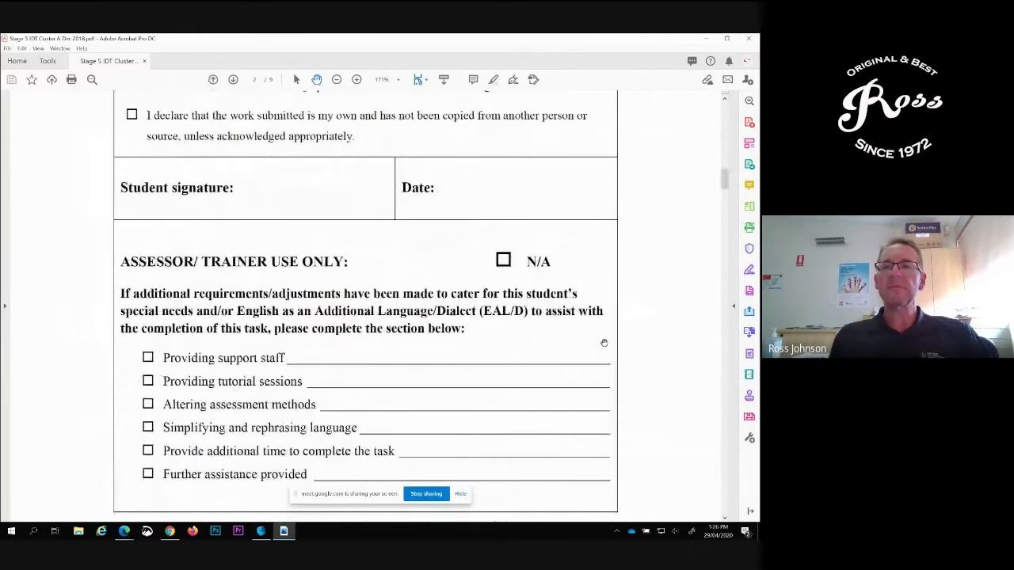
scroll(604, 342, "up", 2)
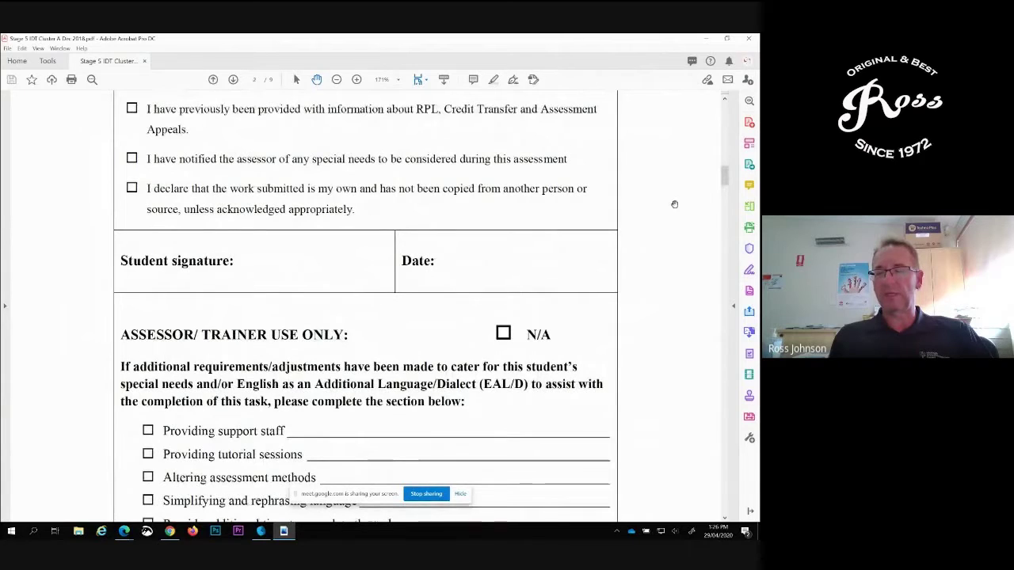
left_click(736, 310)
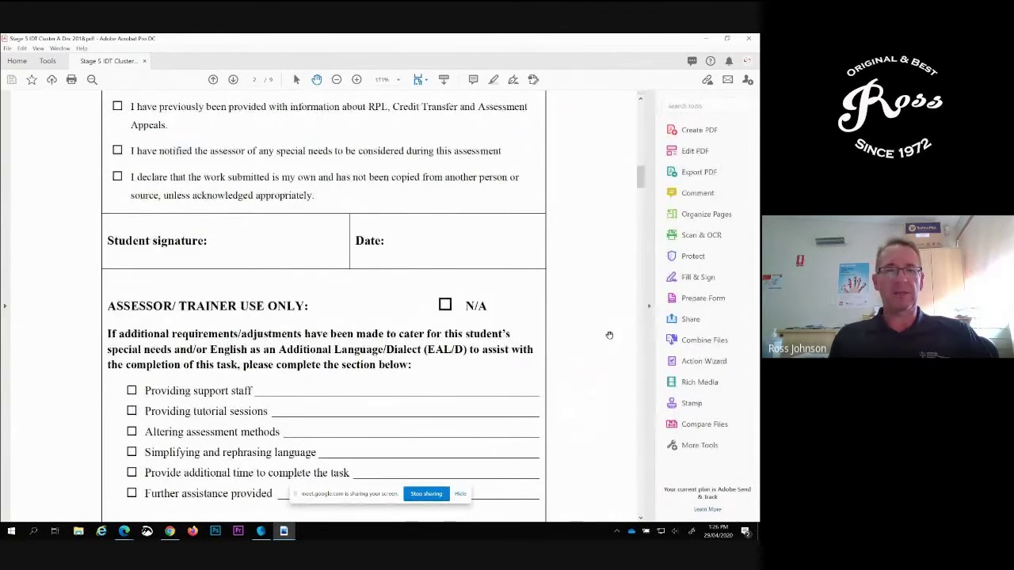
scroll(607, 335, "up", 1)
scroll(610, 335, "down", 1)
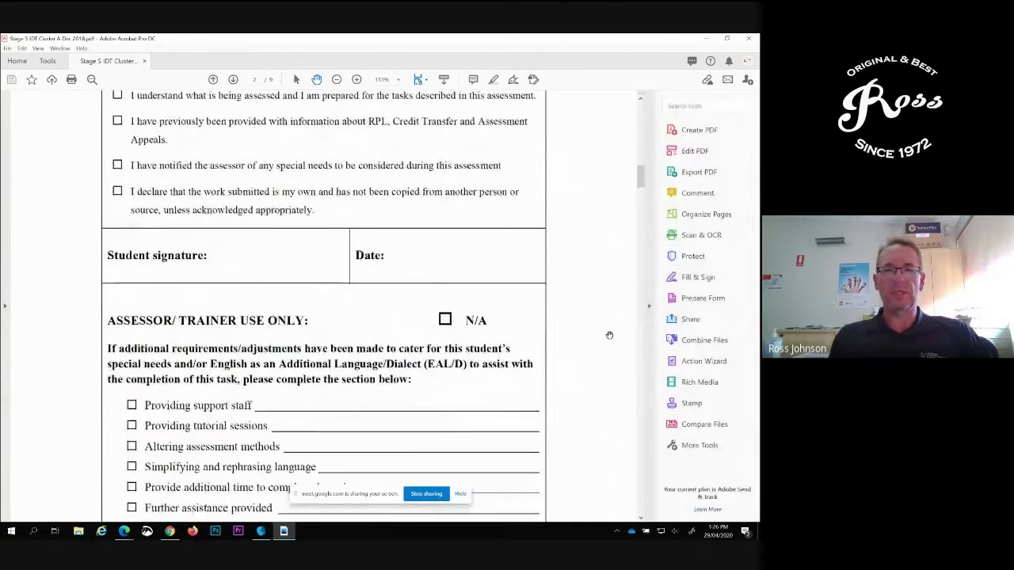
Step: Switch to Comment tools and drop a dynamic RECEIVED stamp over page 2's Student signature row
left_click(695, 194)
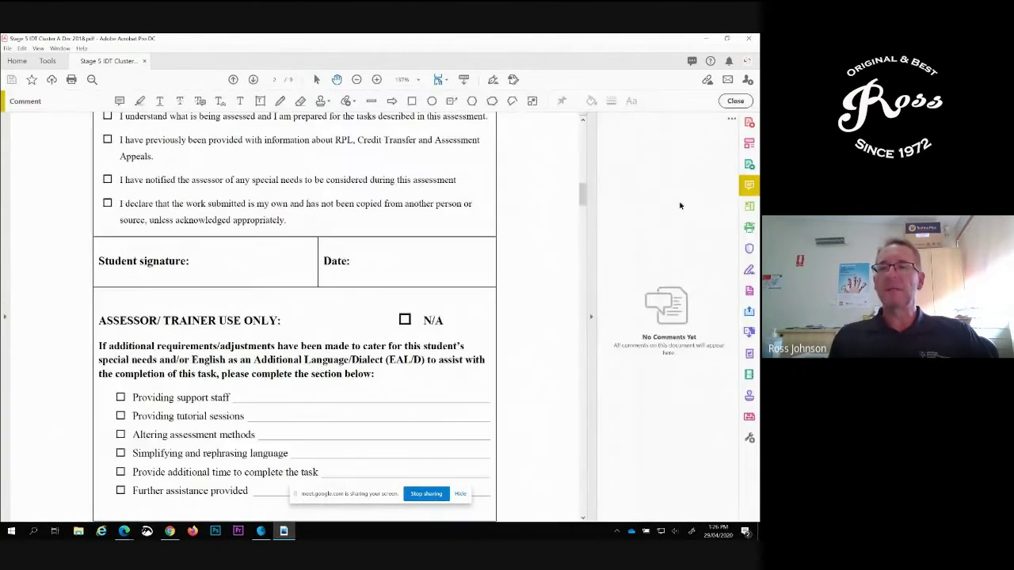
left_click(327, 103)
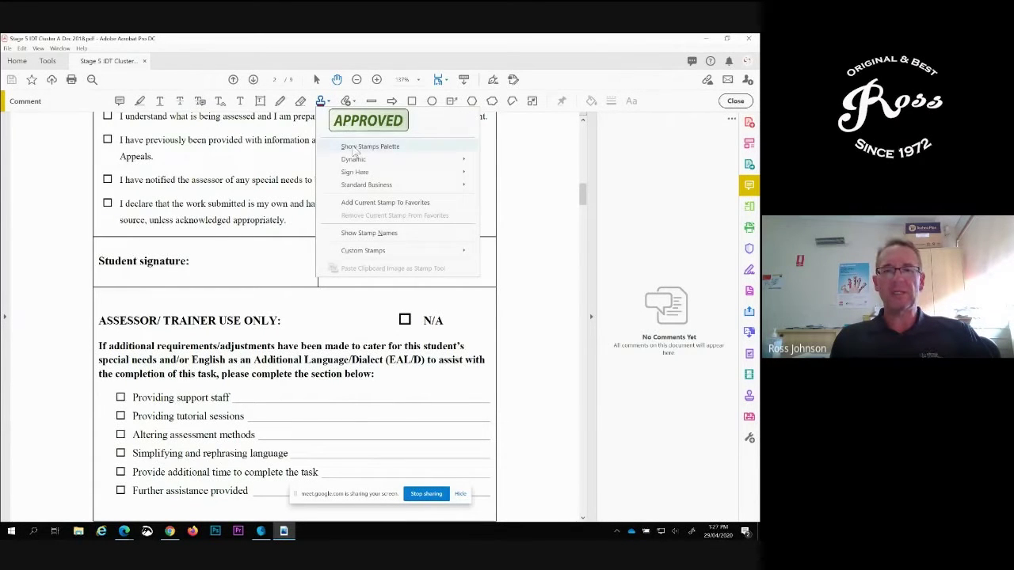
mouse_move(355, 162)
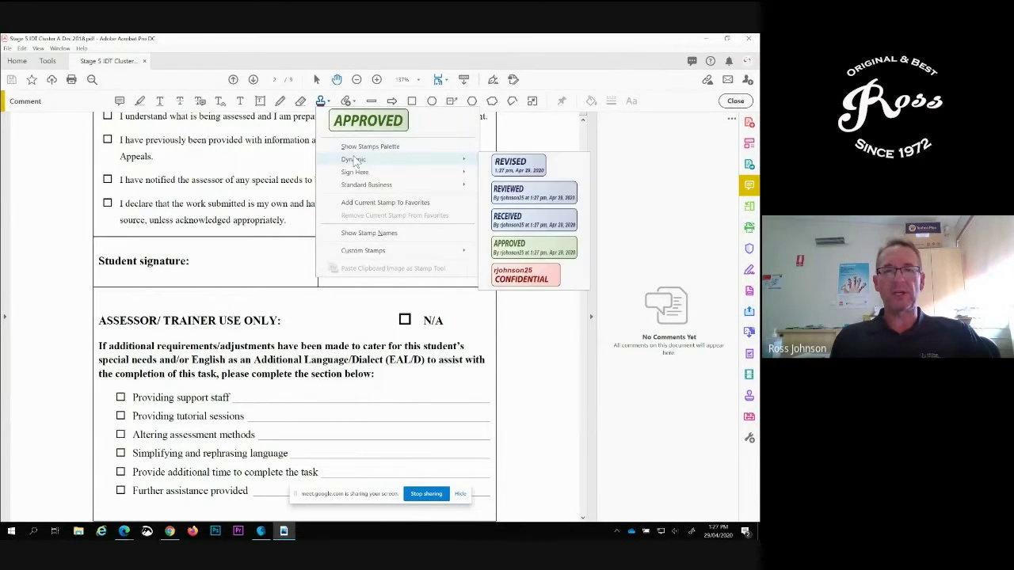
left_click(523, 219)
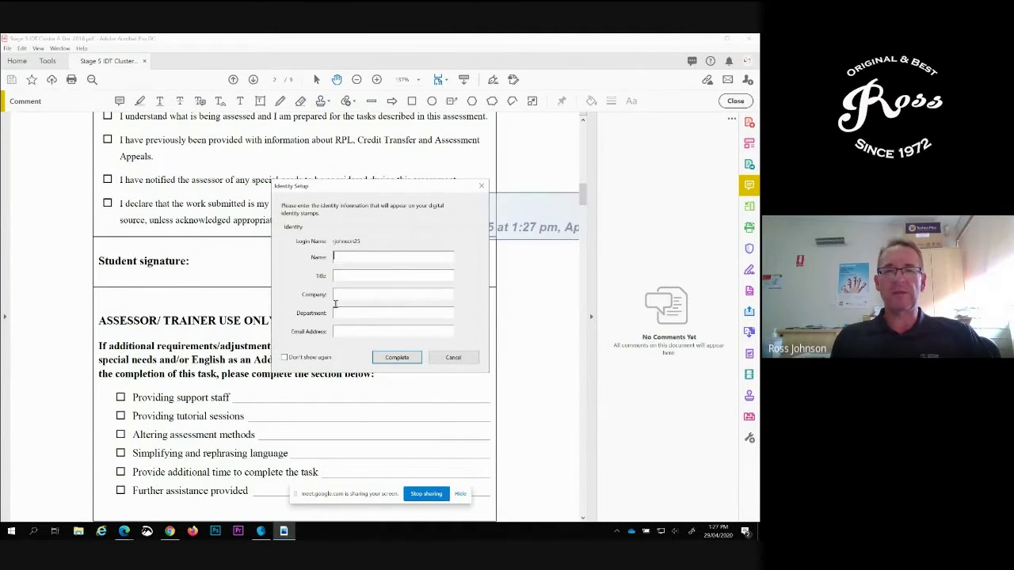
left_click(467, 360)
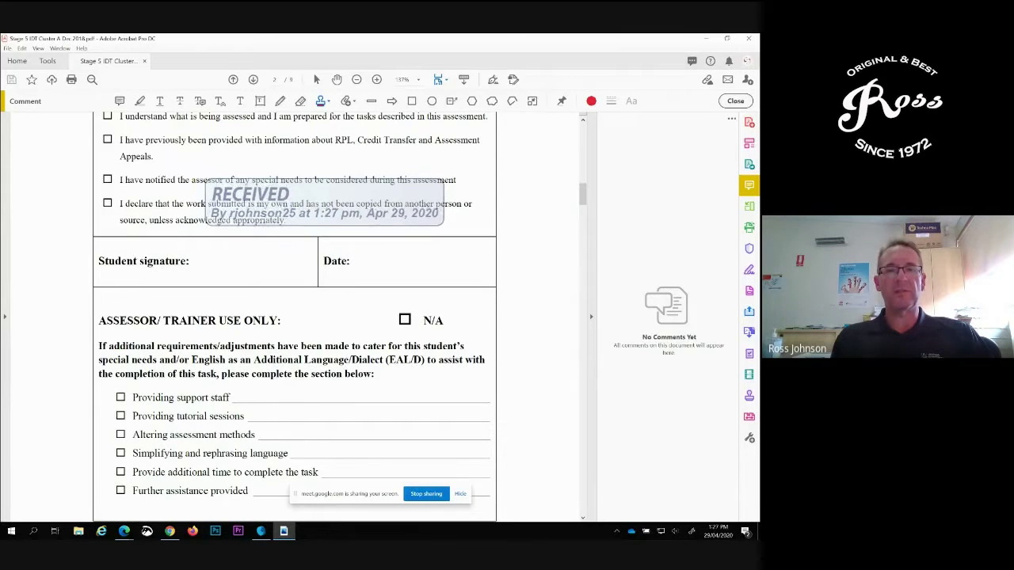
left_click(317, 262)
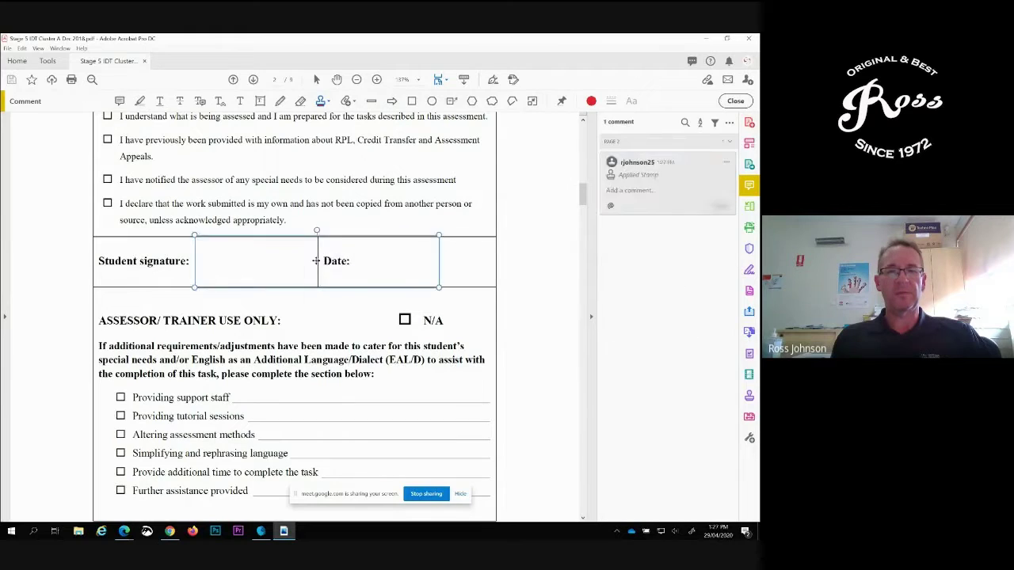
Step: Deselect the RECEIVED stamp and scroll back to check it on page 2's signature row
left_click(513, 320)
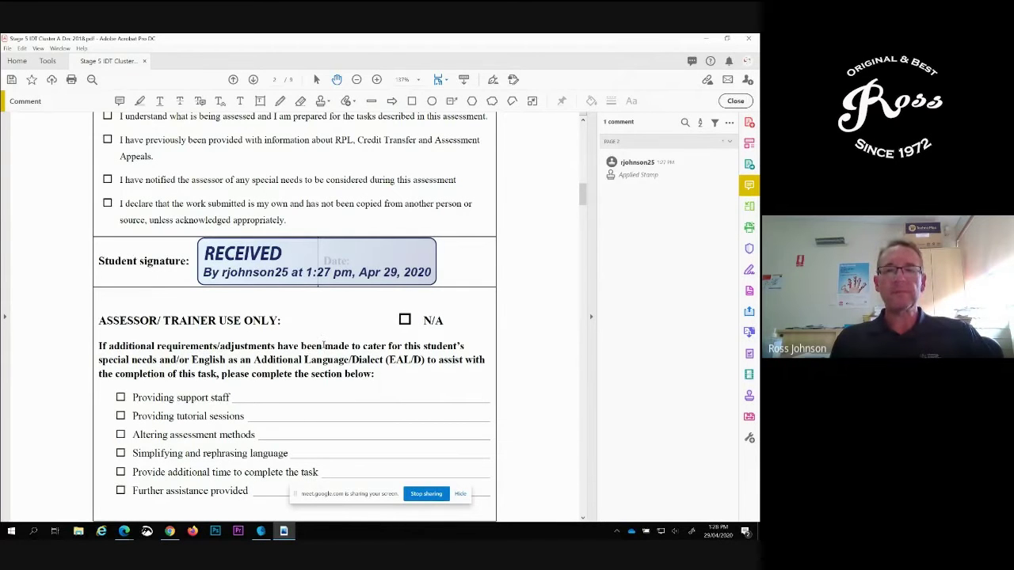
scroll(323, 345, "down", 8)
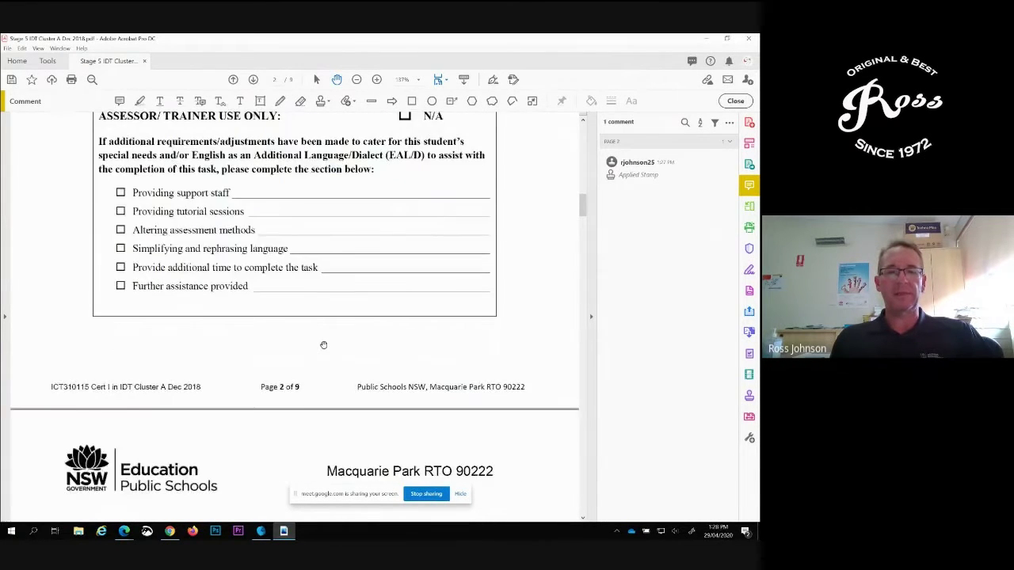
scroll(323, 345, "up", 8)
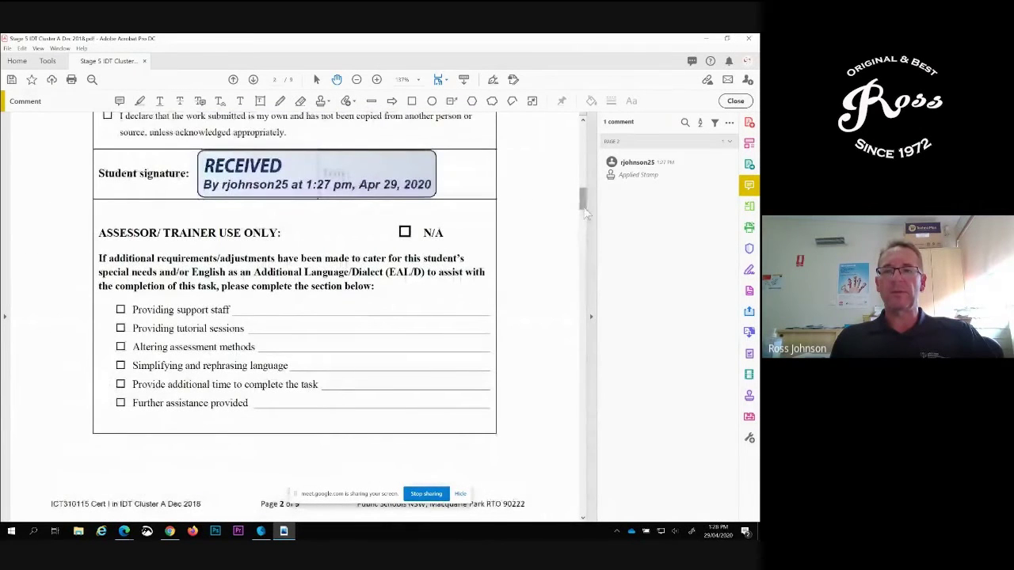
Step: Place a dynamic APPROVED stamp on page 9's Student Signature and Date row, then deselect it
mouse_move(584, 209)
left_mouse_down()
mouse_move(562, 430)
mouse_move(569, 507)
left_mouse_up()
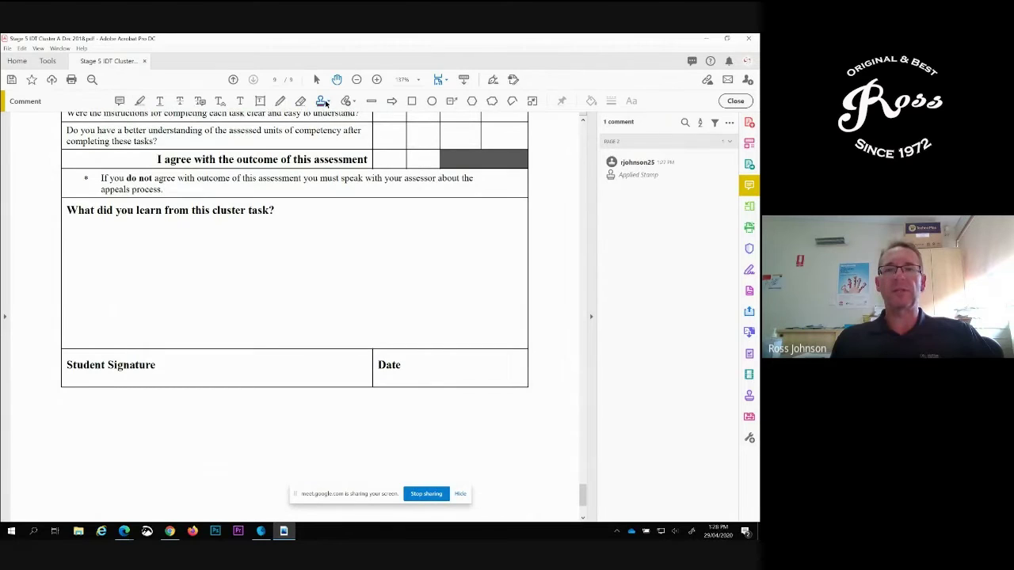
left_click(326, 102)
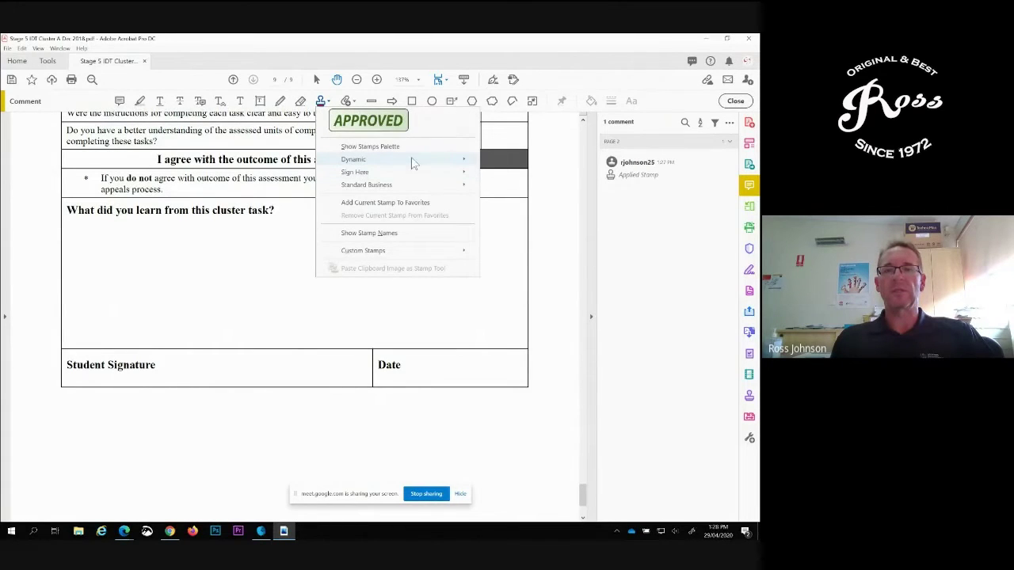
mouse_move(431, 160)
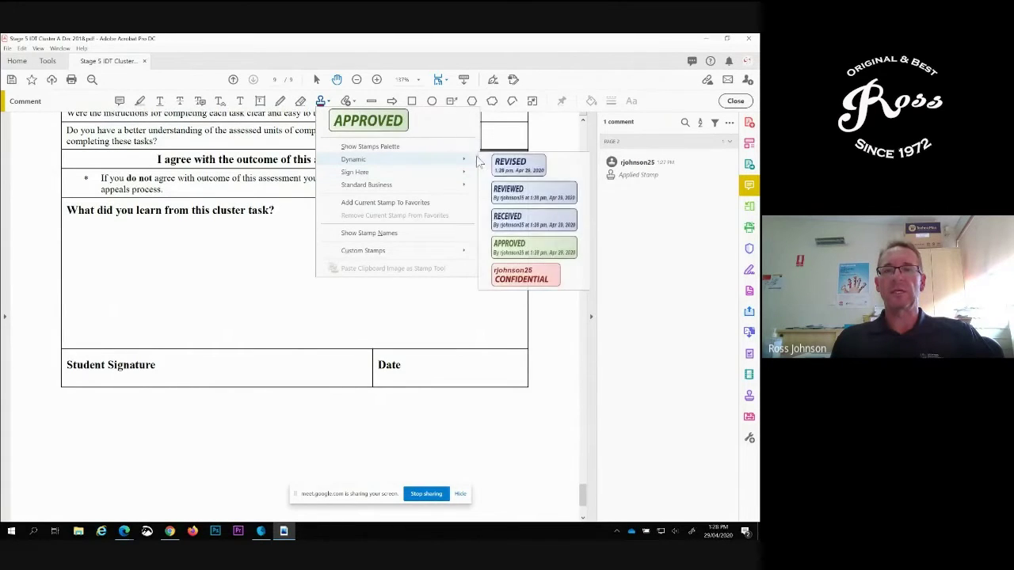
left_click(517, 252)
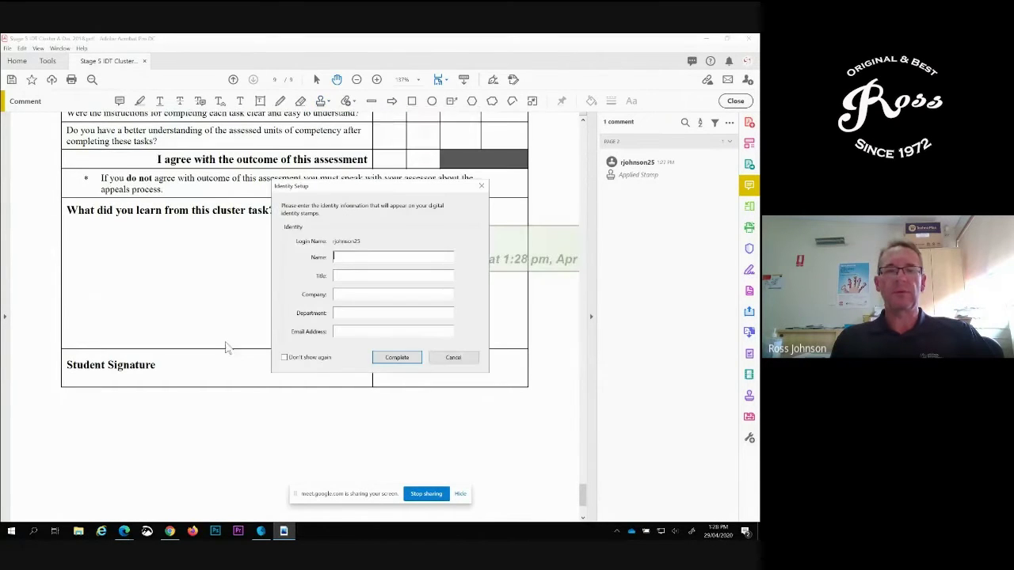
left_click(447, 361)
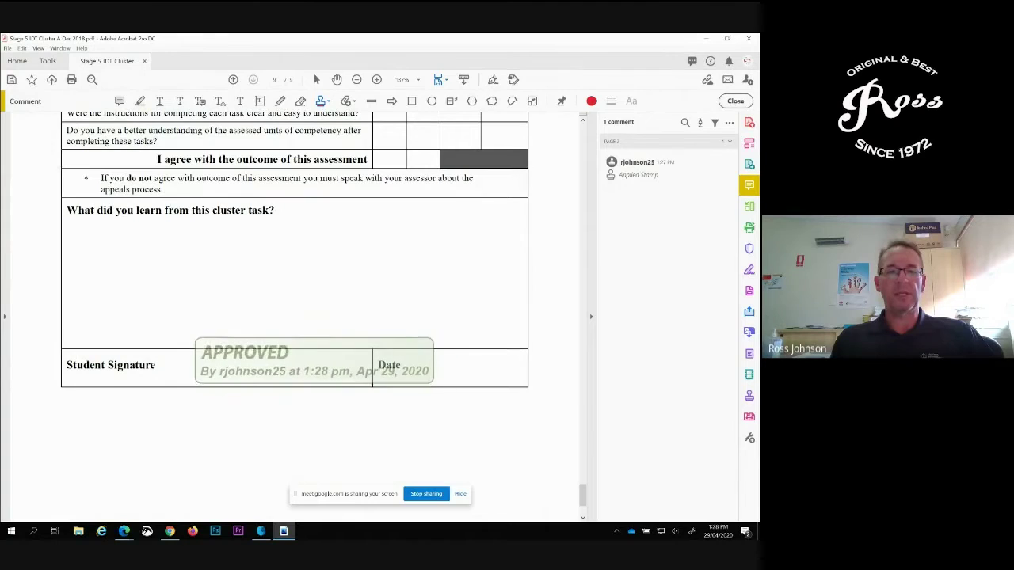
left_click(417, 377)
left_click(437, 439)
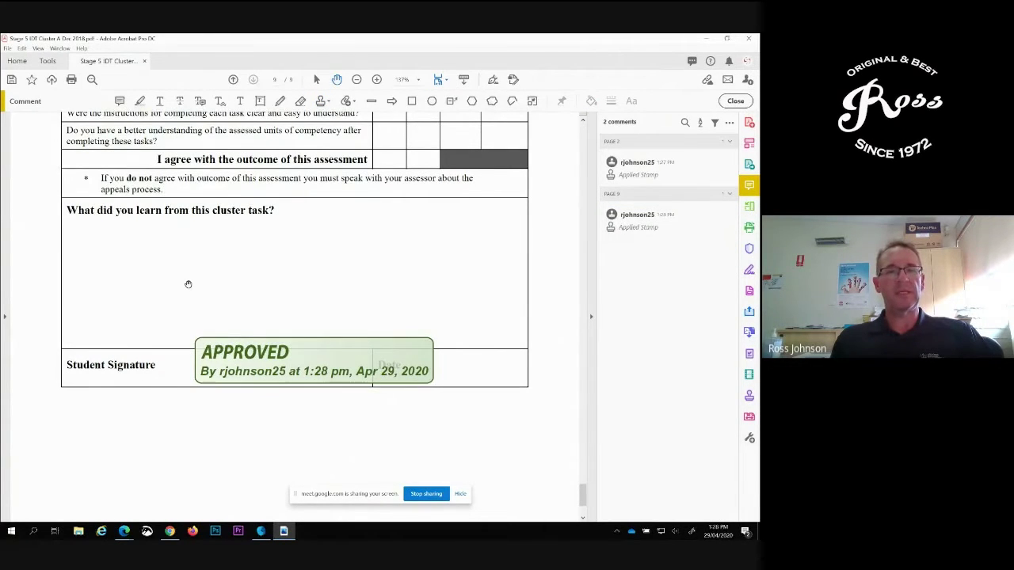
Step: Scroll back up from page 9 to page 8's Assessor Signature section
scroll(188, 285, "up", 2)
scroll(188, 285, "up", 1)
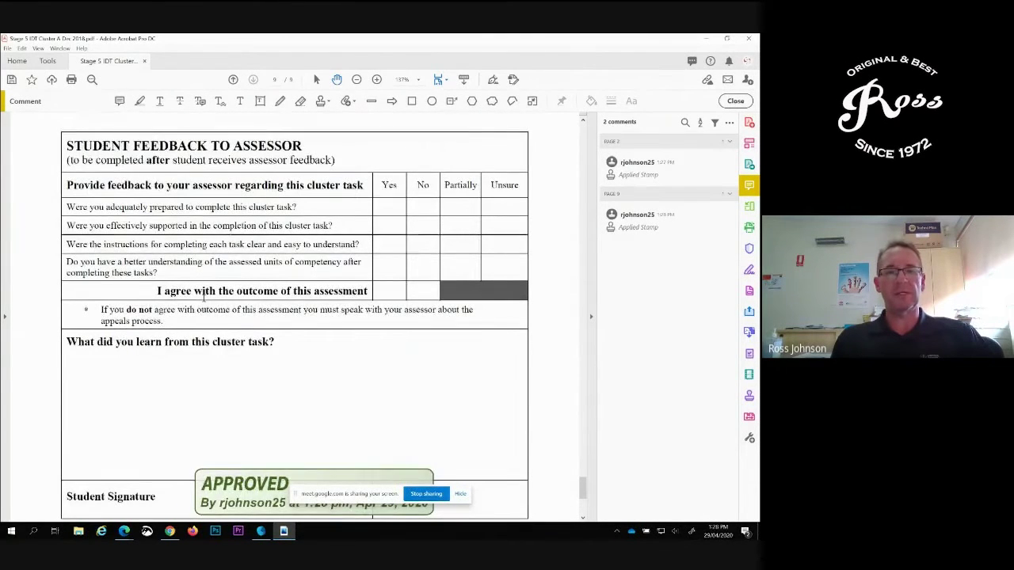
scroll(202, 295, "down", 2)
scroll(204, 298, "up", 1)
scroll(203, 297, "up", 9)
scroll(204, 298, "up", 1)
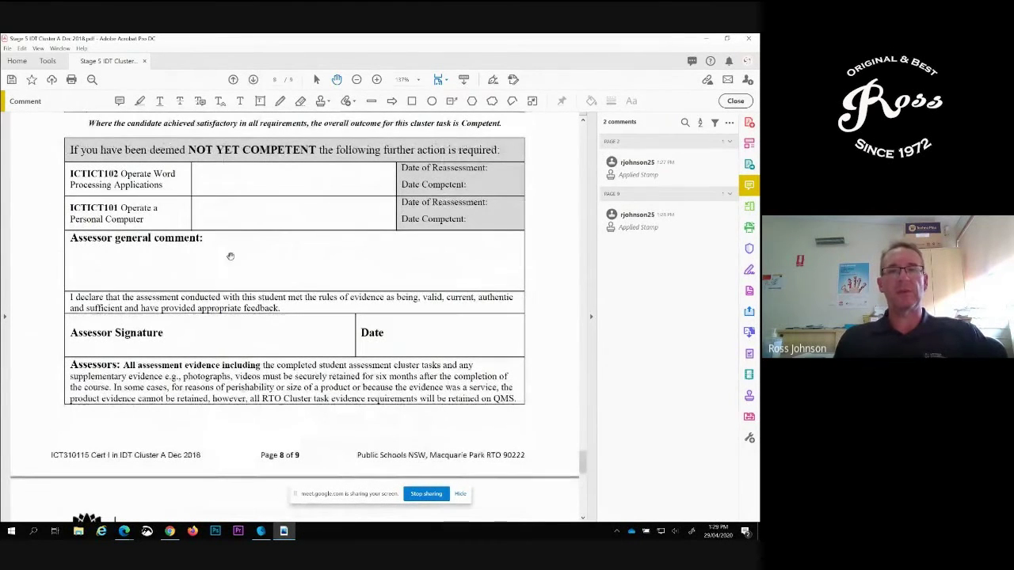
Step: Stamp page 8's Assessor Signature and Date row with a dynamic REVIEWED stamp, then deselect it
left_click(327, 102)
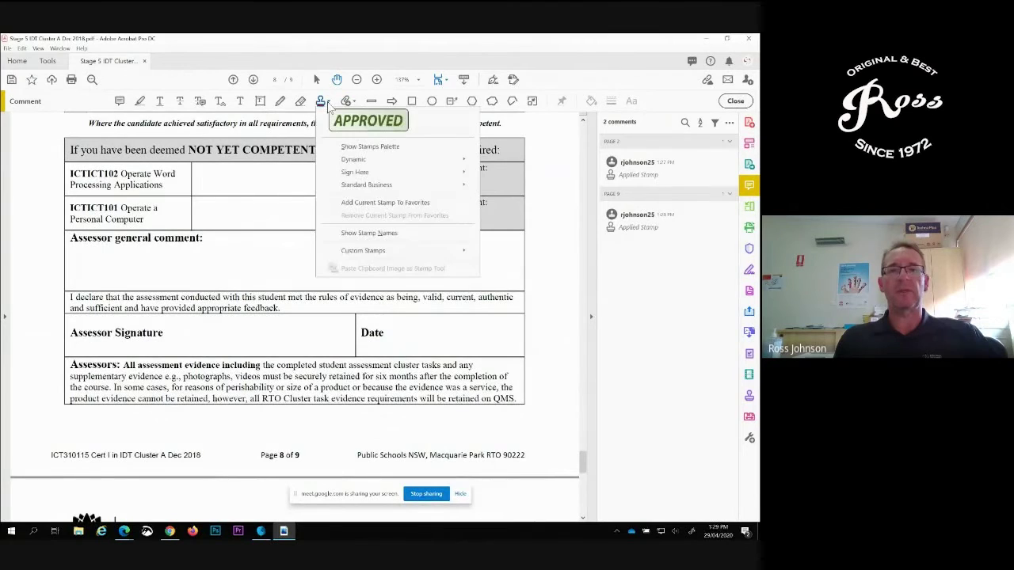
mouse_move(405, 160)
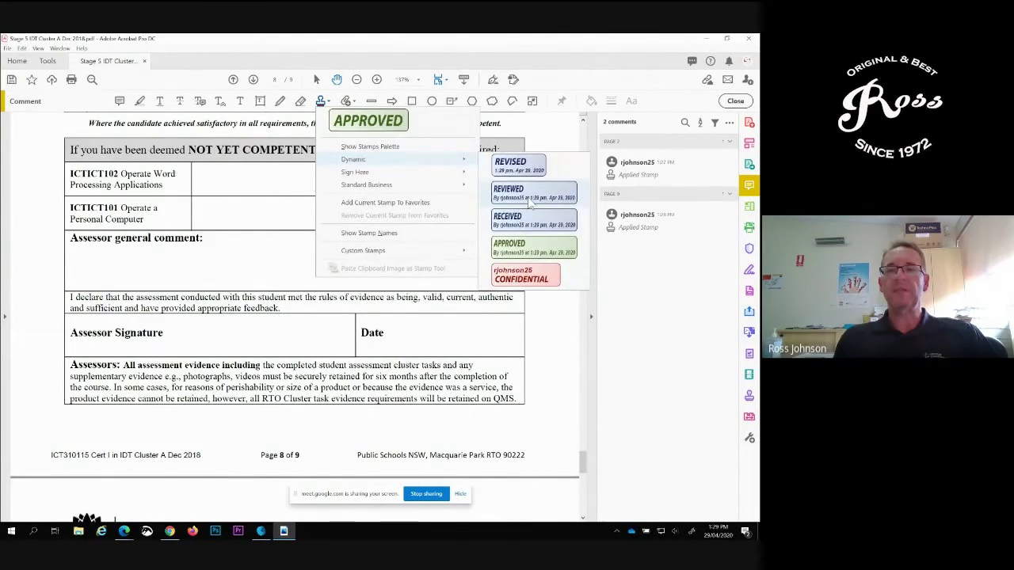
left_click(530, 198)
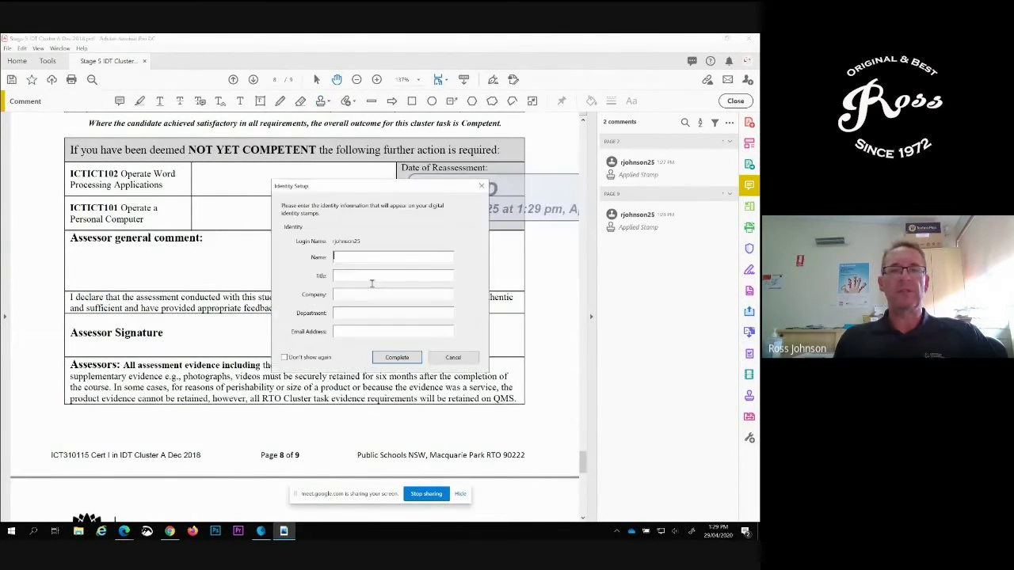
left_click(453, 357)
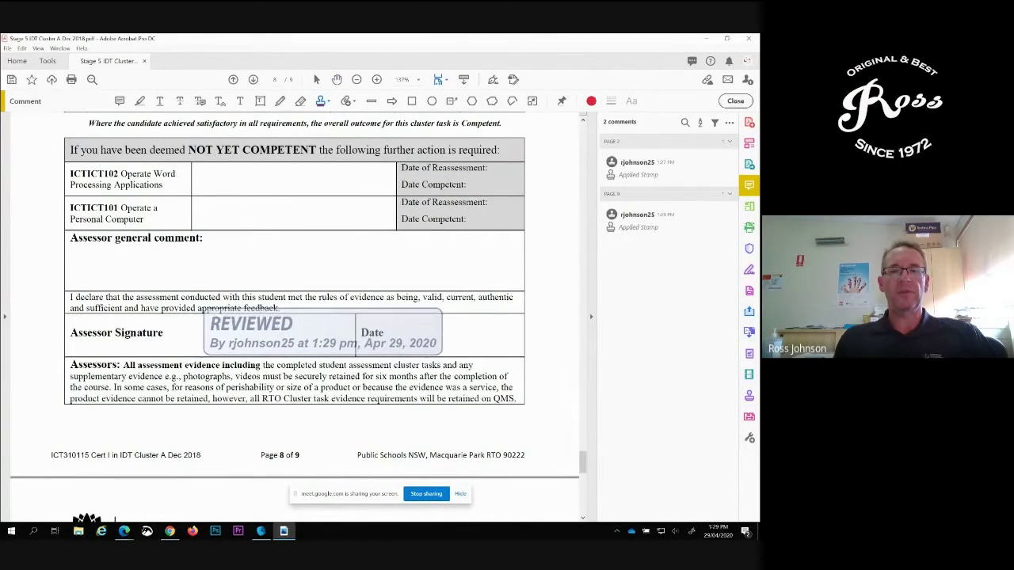
left_click(323, 333)
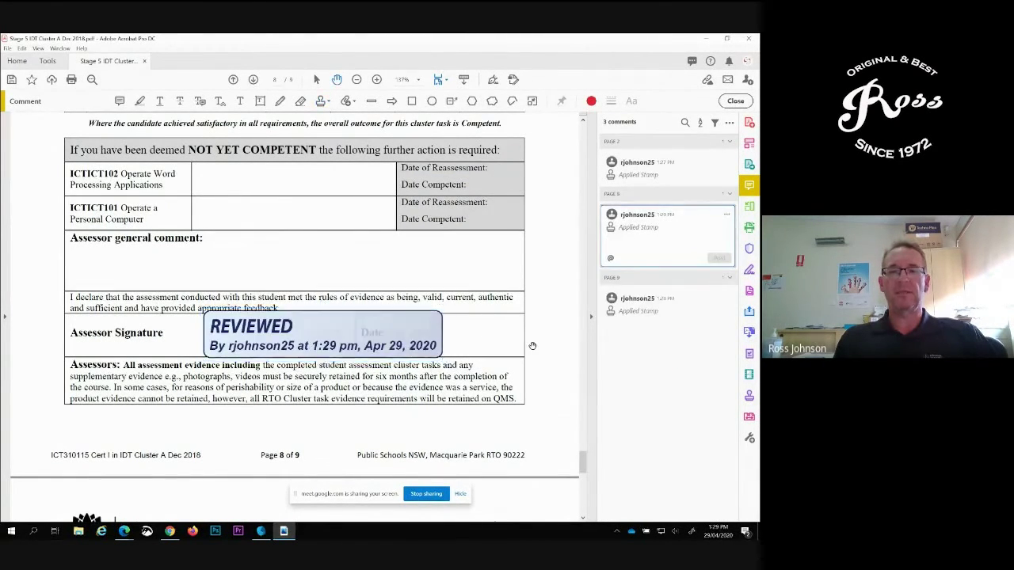
left_click(532, 347)
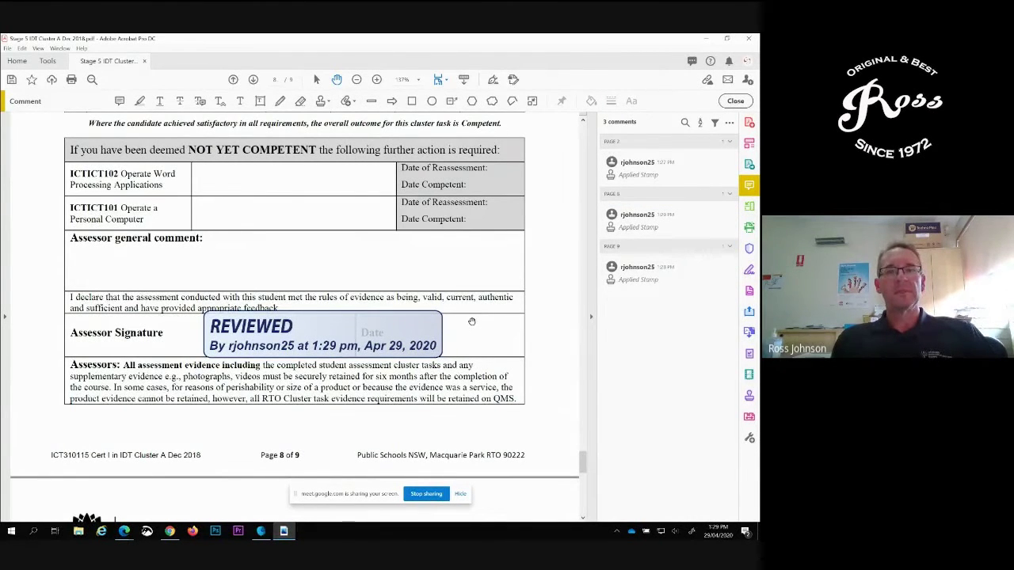
left_click(7, 47)
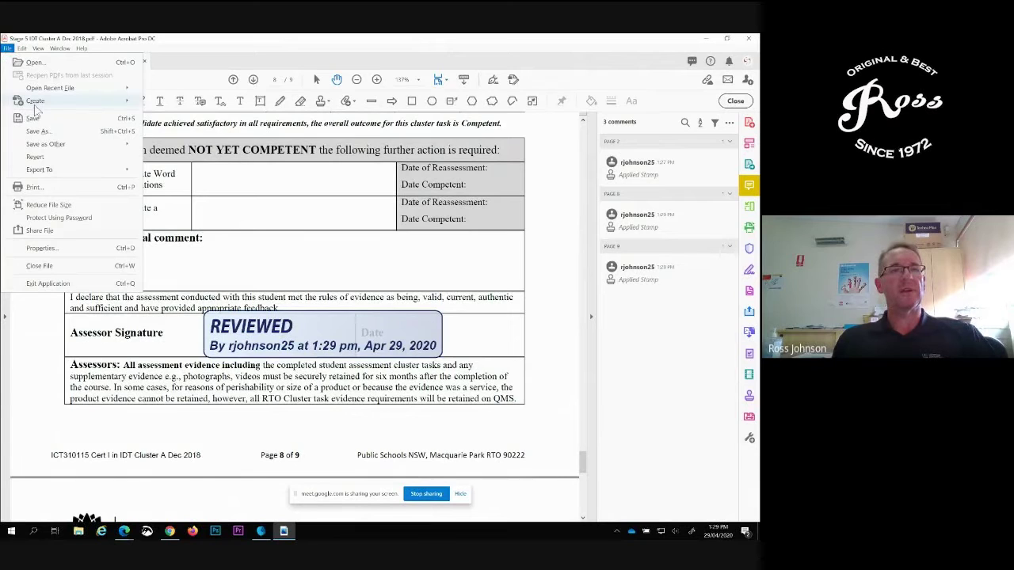
left_click(6, 49)
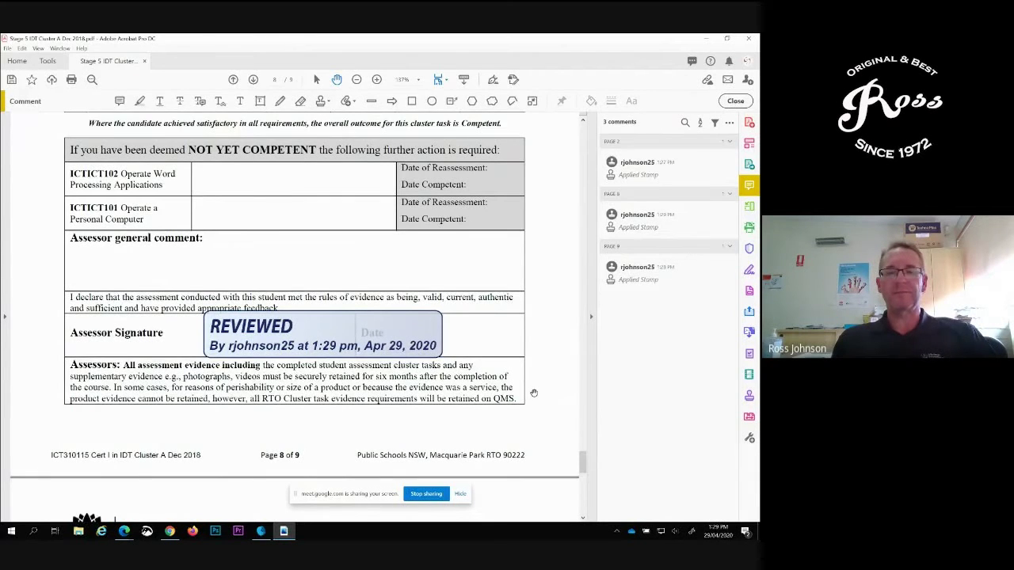
scroll(534, 392, "down", 1)
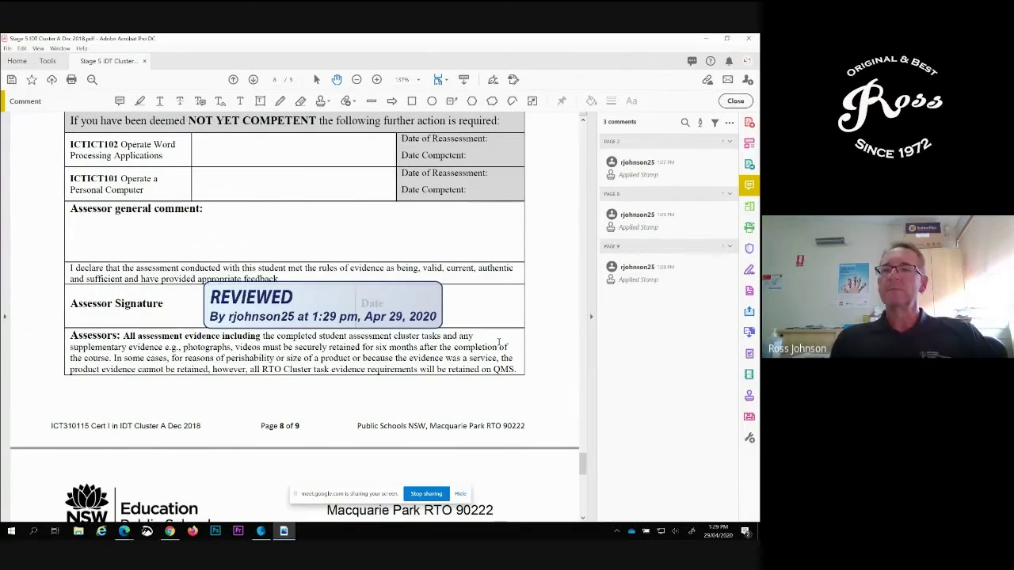
Step: Close the Comment toolbar to bring back the full tools list
left_click(735, 100)
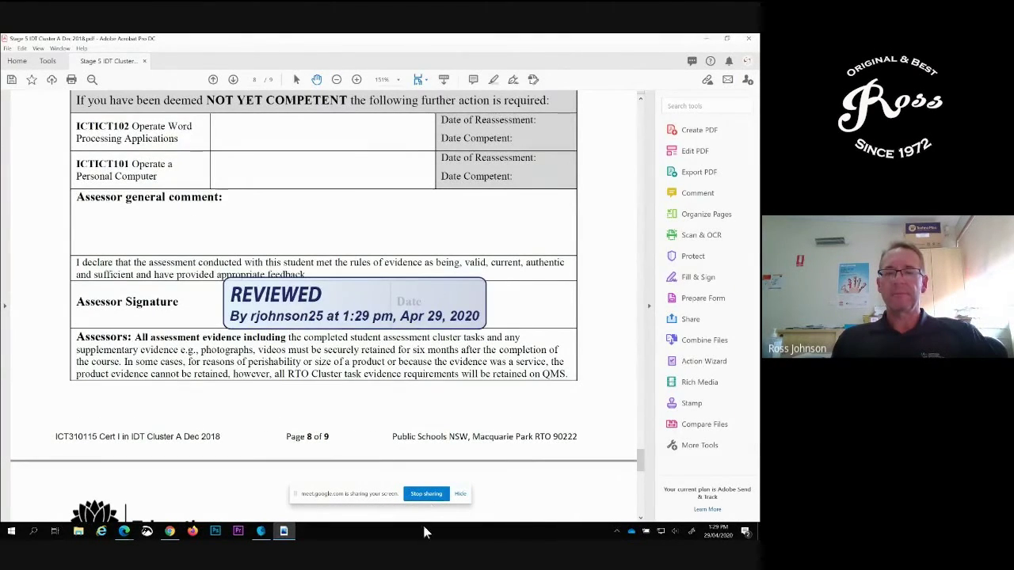